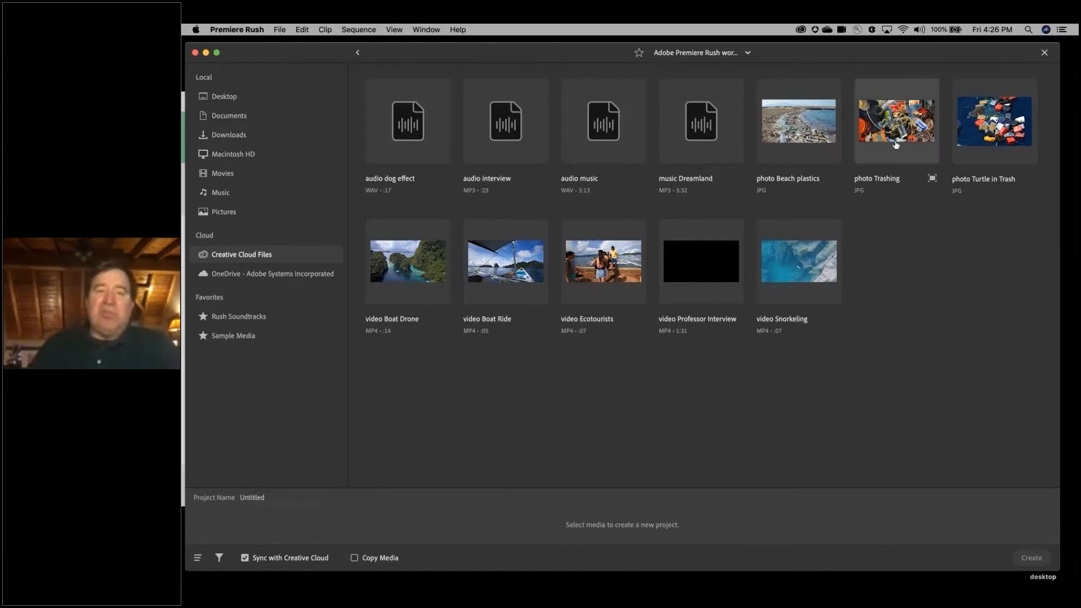
- Start the one-minute guided tour again
click(976, 416)
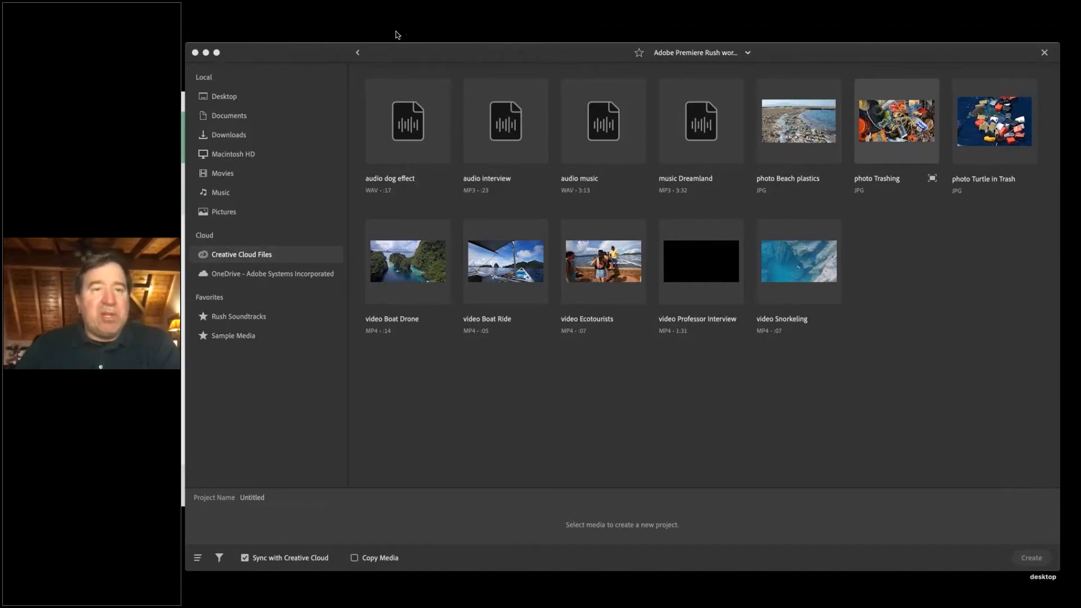
click(318, 130)
click(458, 29)
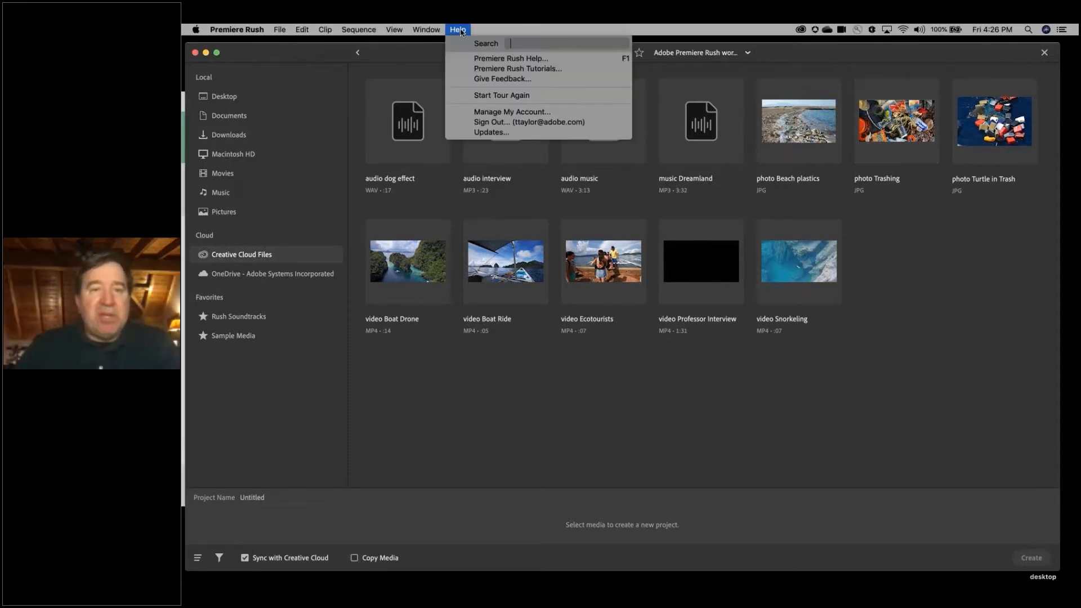
click(484, 96)
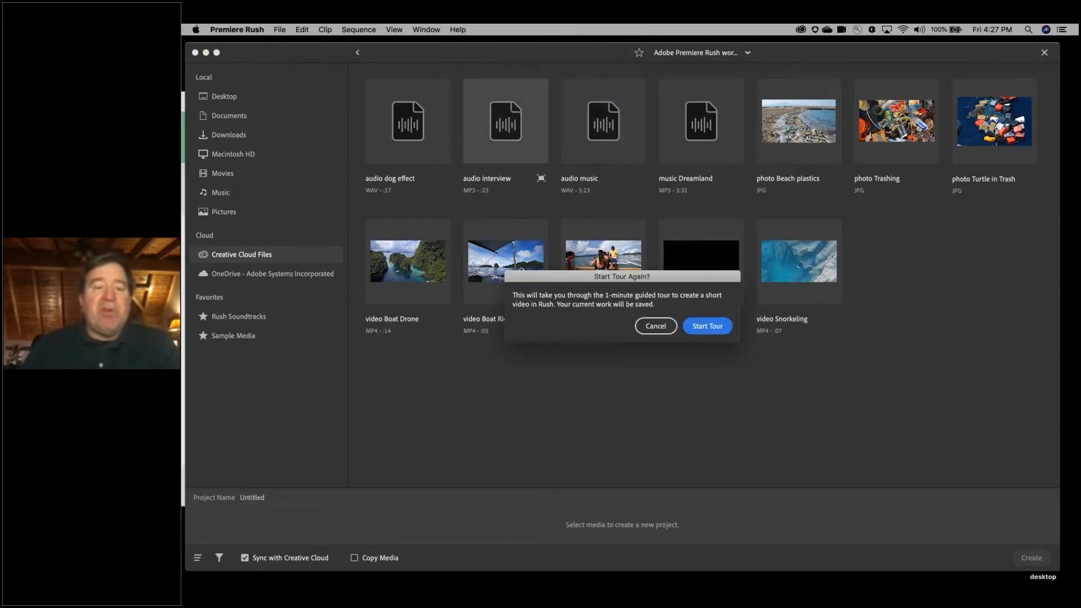
click(714, 331)
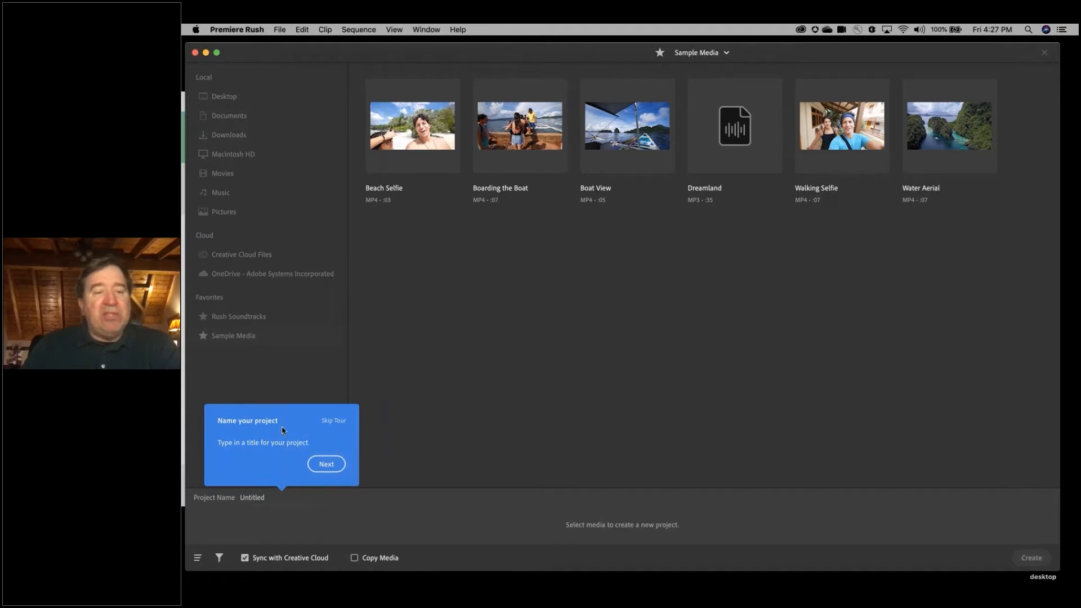
- Continue past the tour's naming prompt and name the new project Ecotourism
click(326, 464)
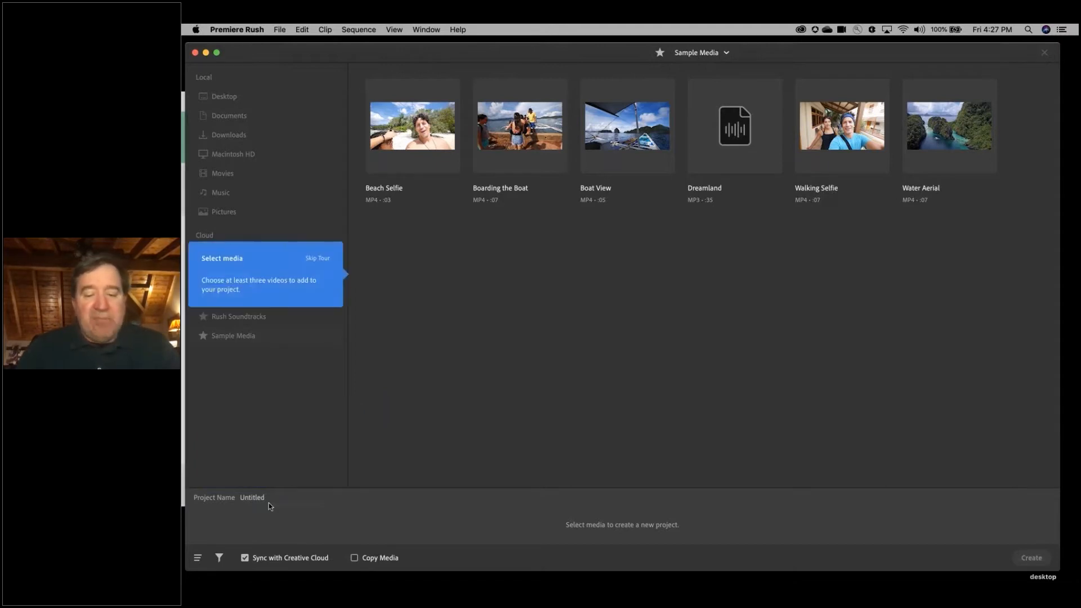
click(268, 502)
text(Ecotouri)
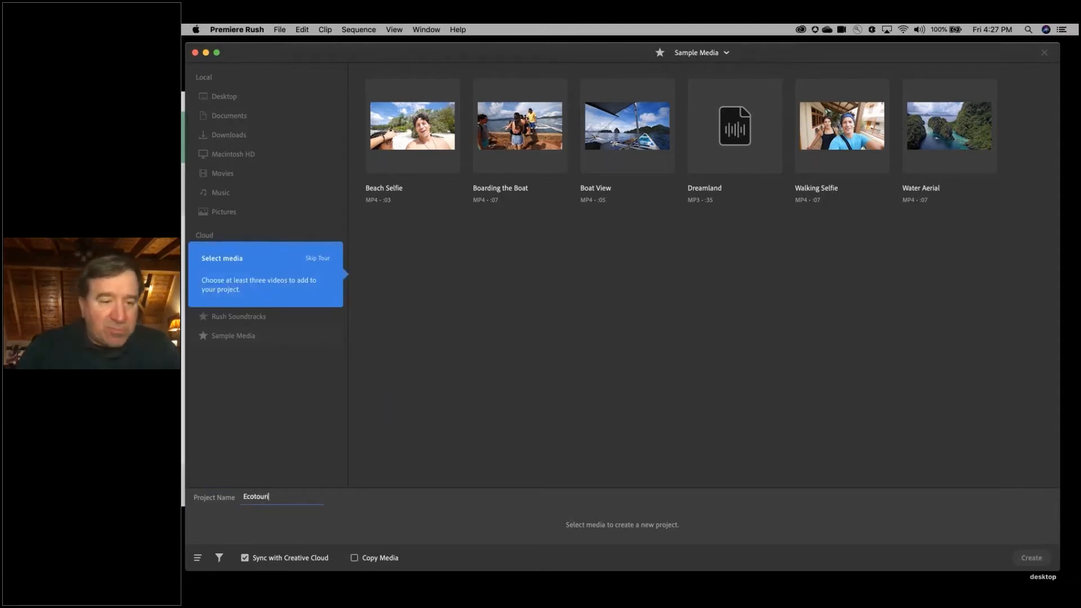
text(sm)
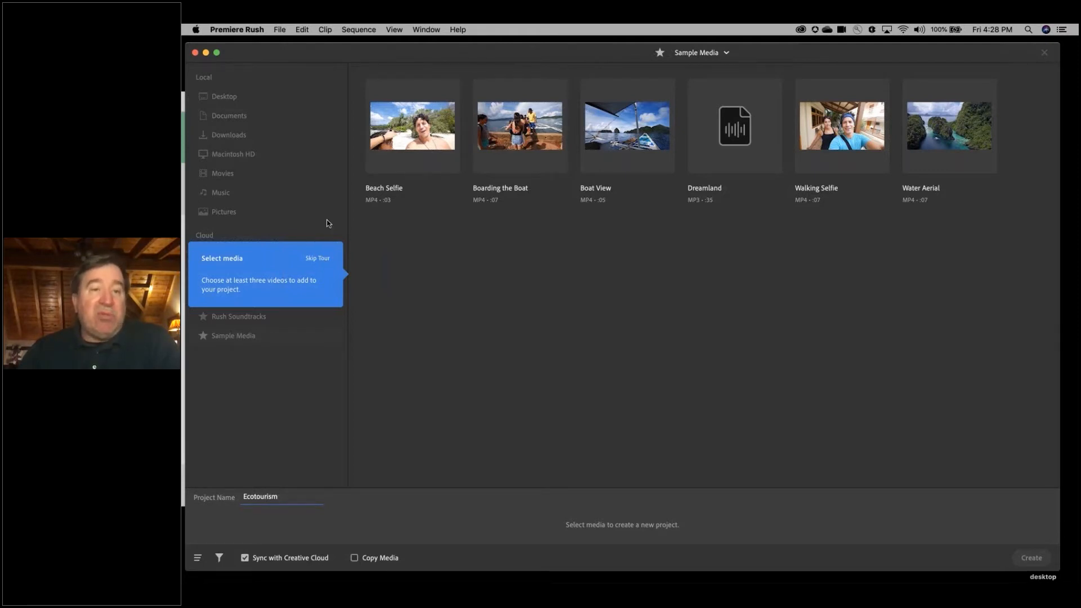
- Skip the rest of the guided tour and end the tutorial
click(319, 259)
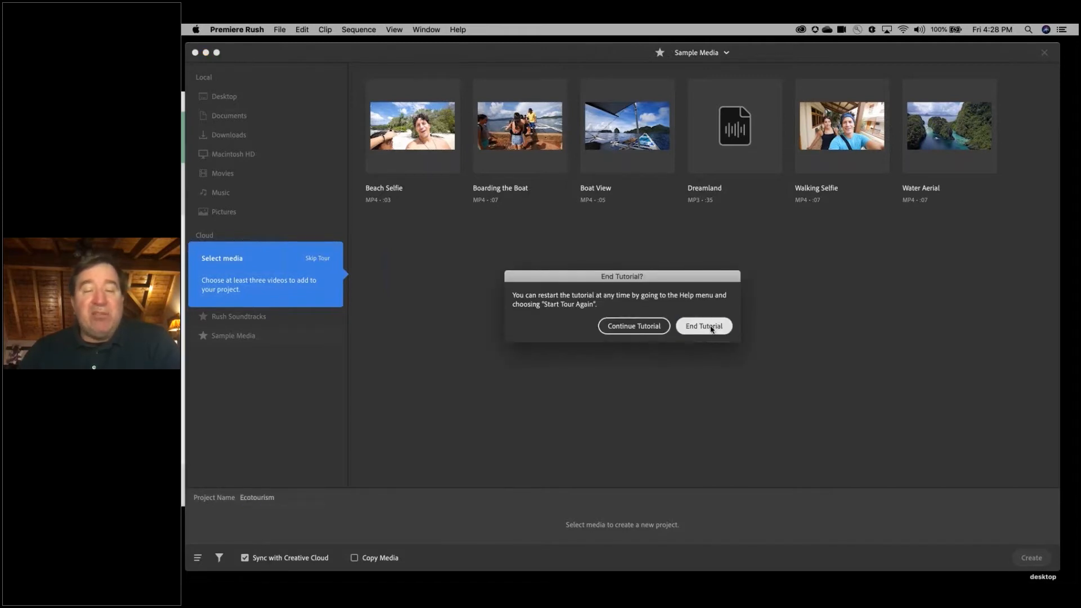
click(712, 328)
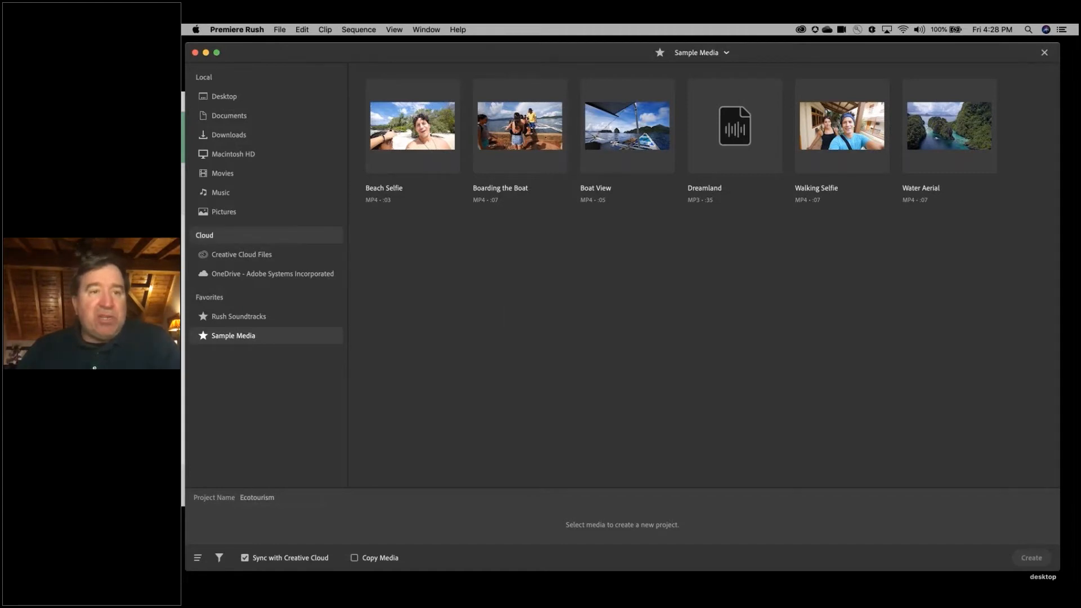
click(279, 30)
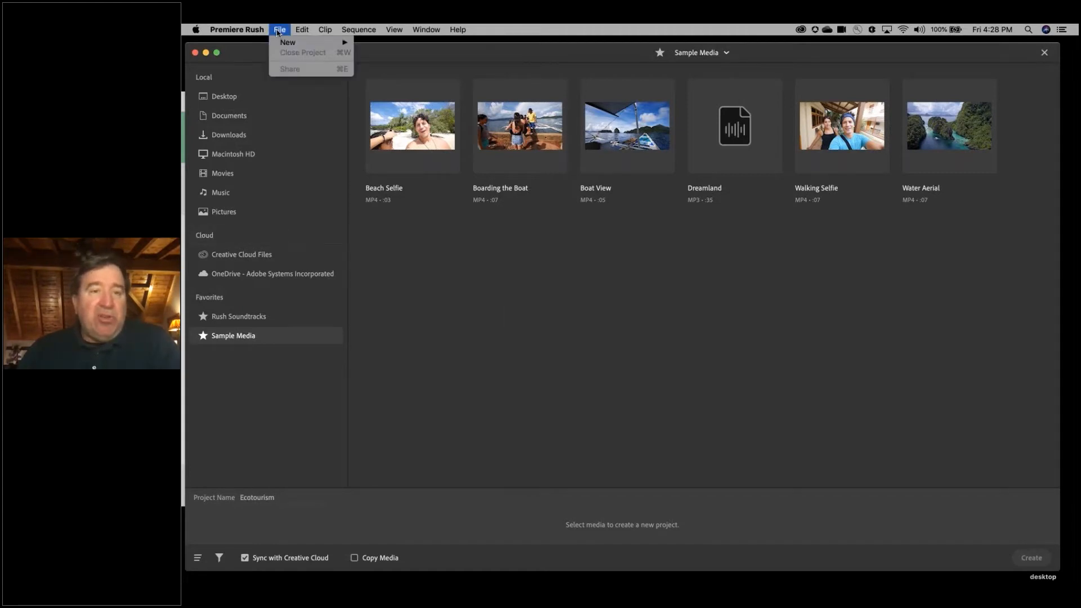
click(377, 49)
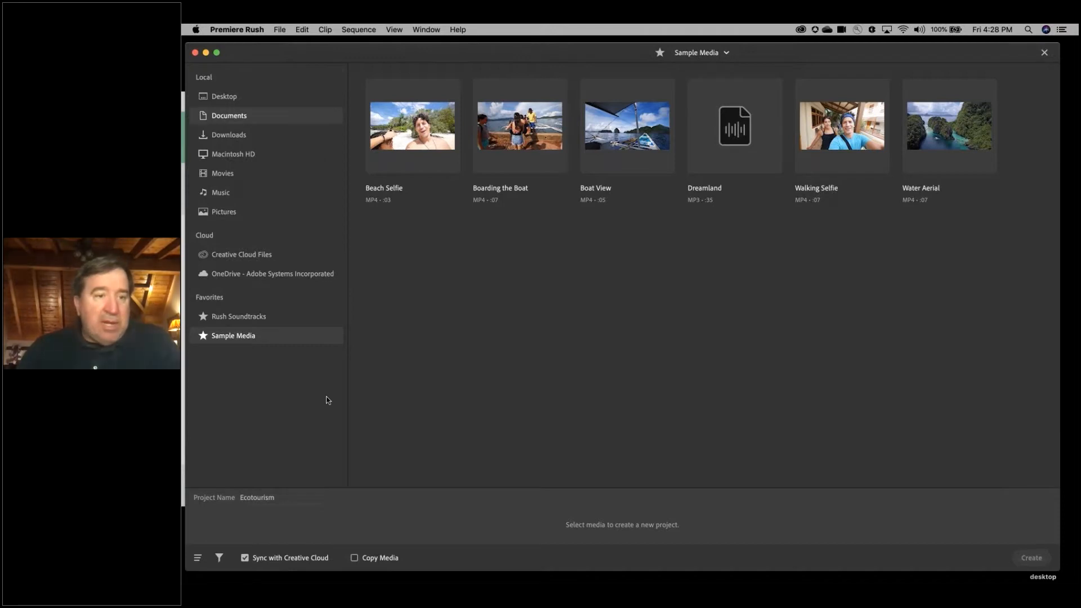
- From the Adobe Premiere Rush workshop folder in Creative Cloud Files, select the videos Professor Interview, Boat Drone, Ecotourists, Boat Ride and Snorkeling in that order
click(266, 256)
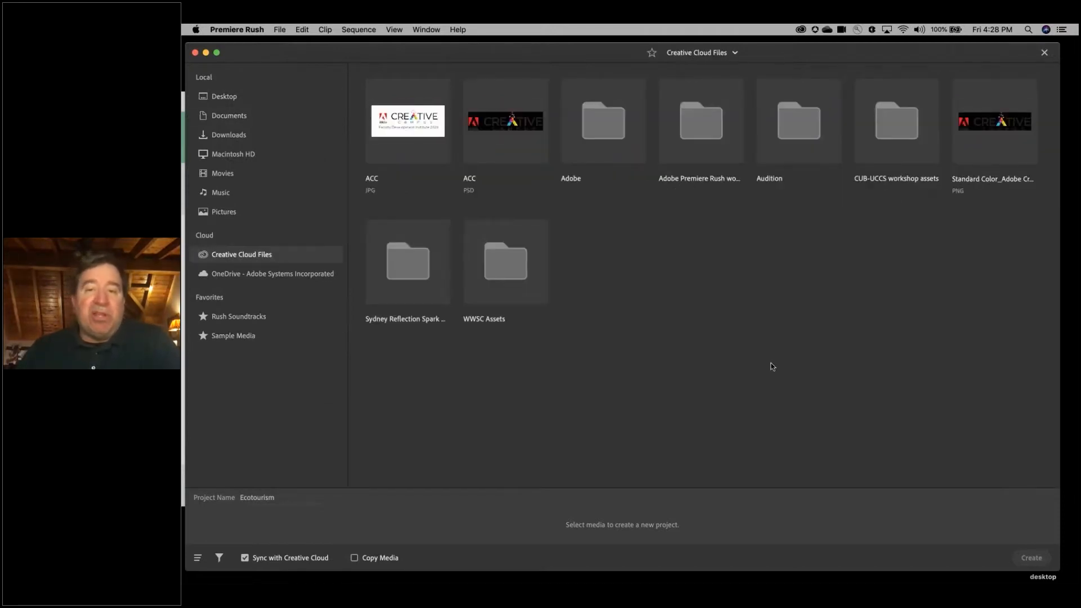
click(698, 153)
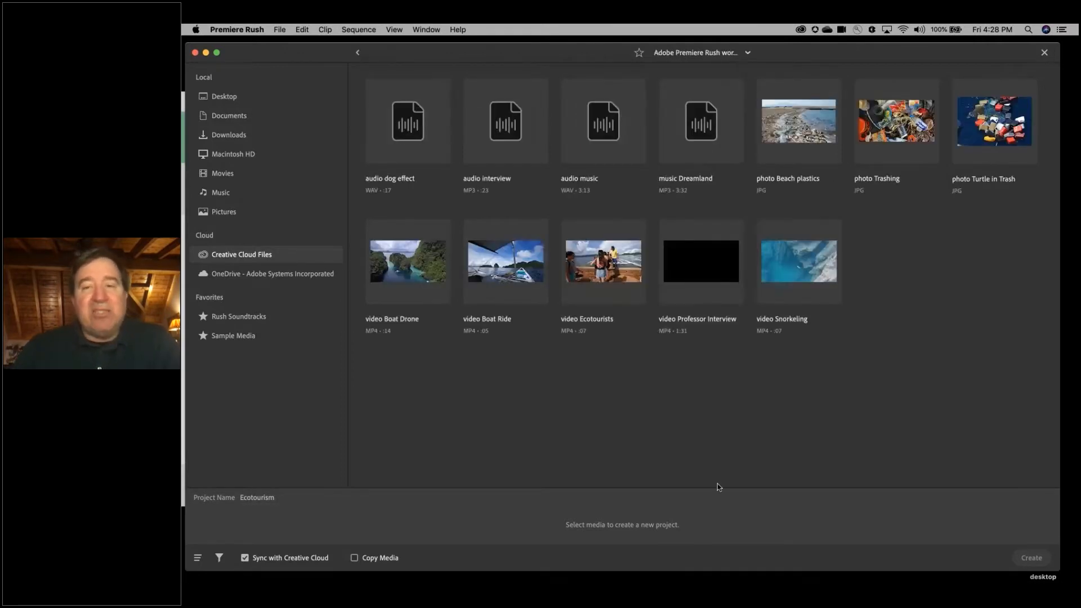
click(702, 276)
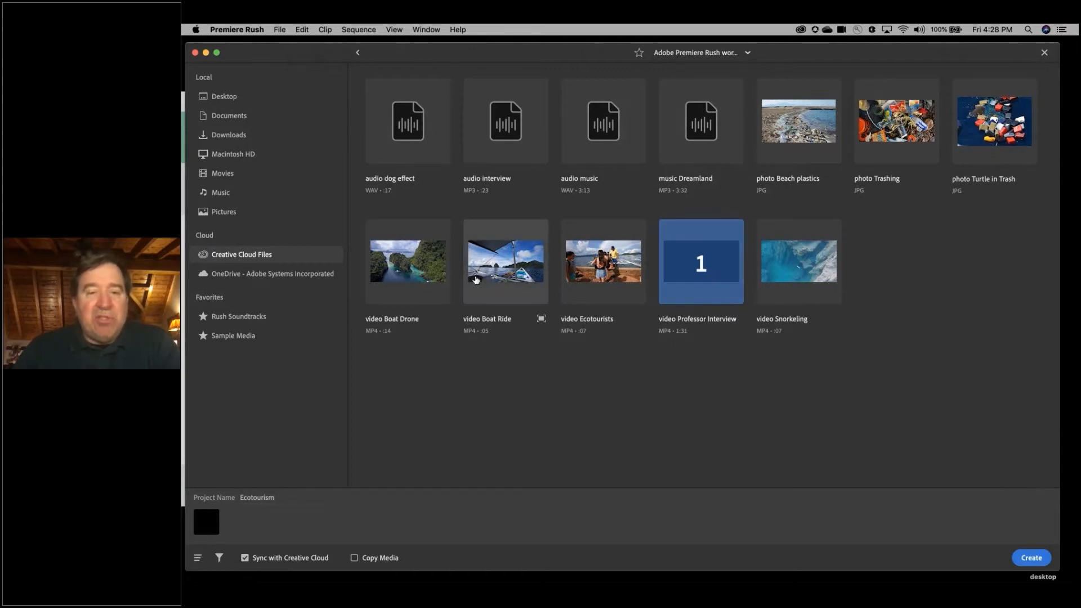
click(412, 265)
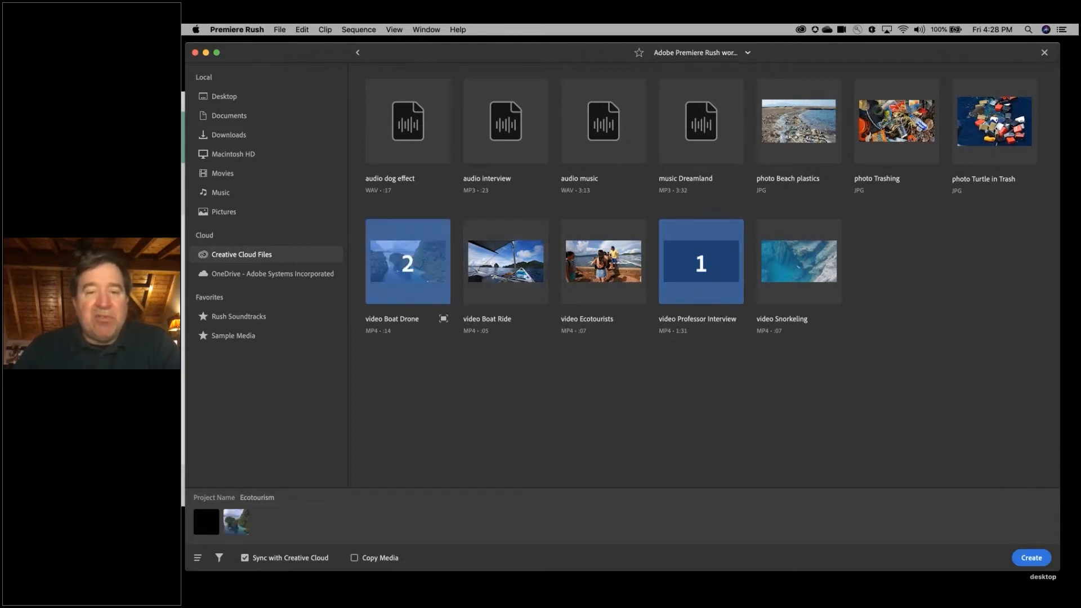
click(578, 276)
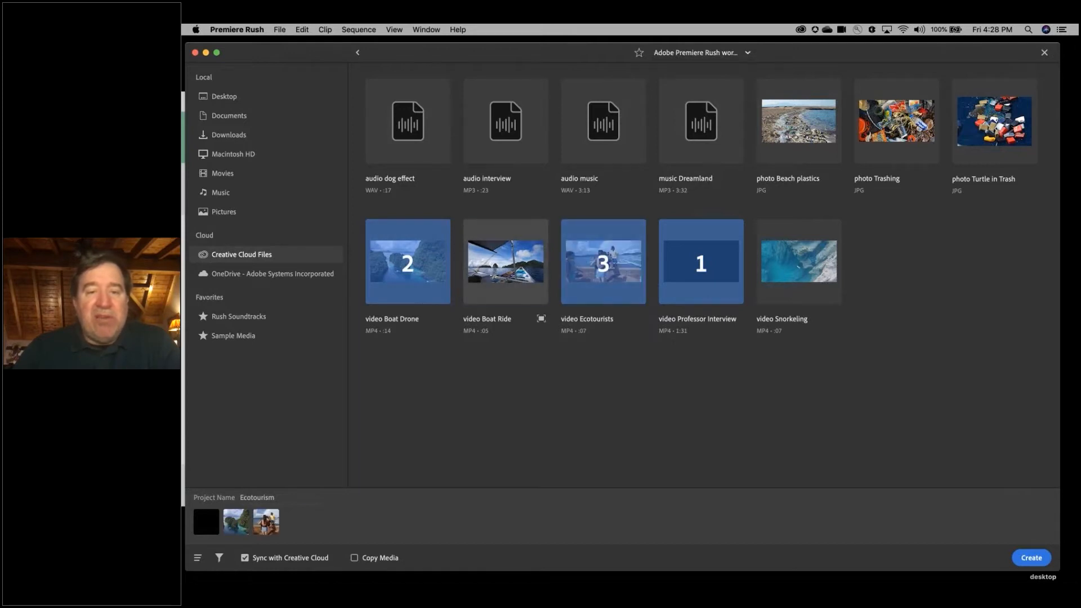
click(506, 264)
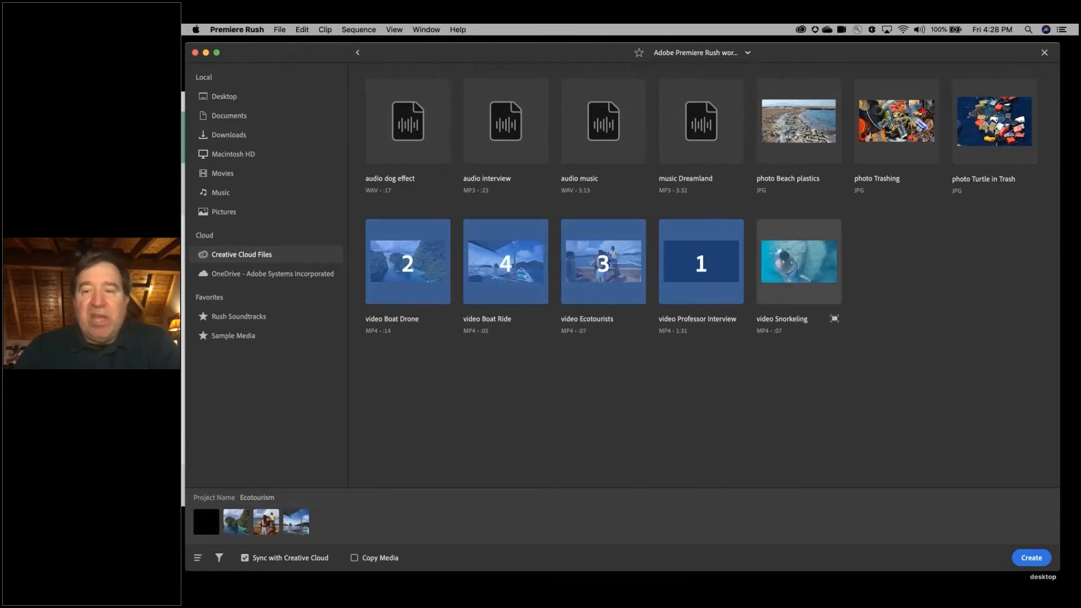
click(834, 317)
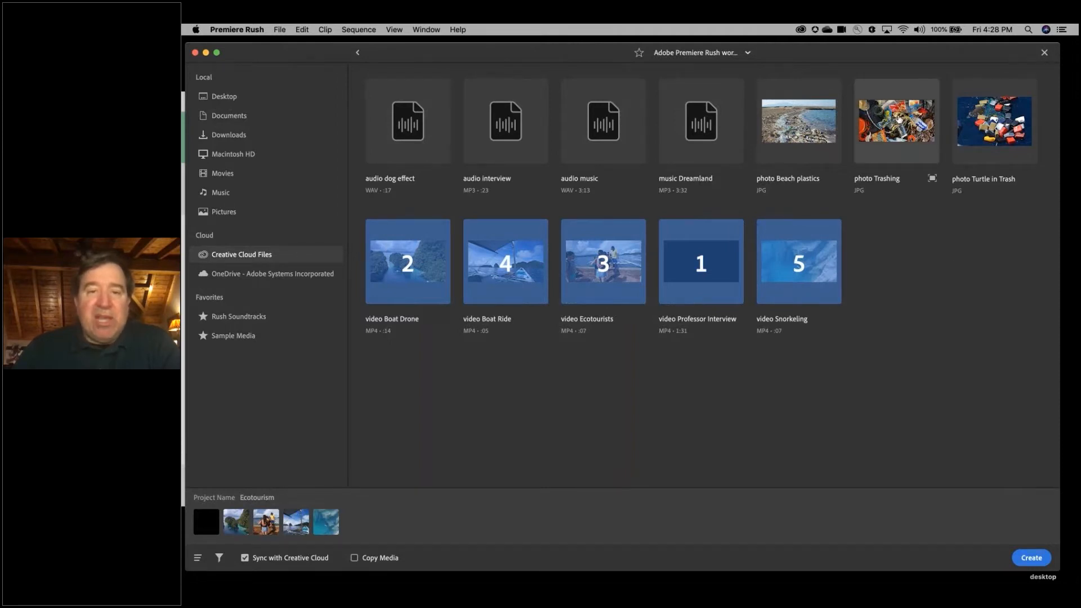
- Add photo Trashing, audio music and music Dreamland to the media selection, and create the project
click(900, 119)
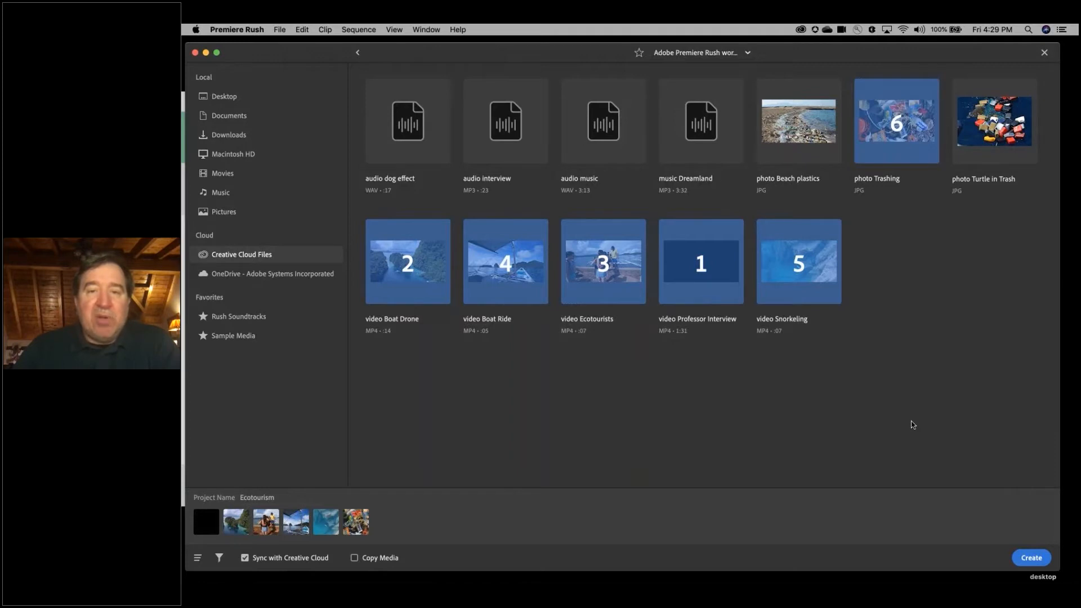
click(604, 125)
click(702, 123)
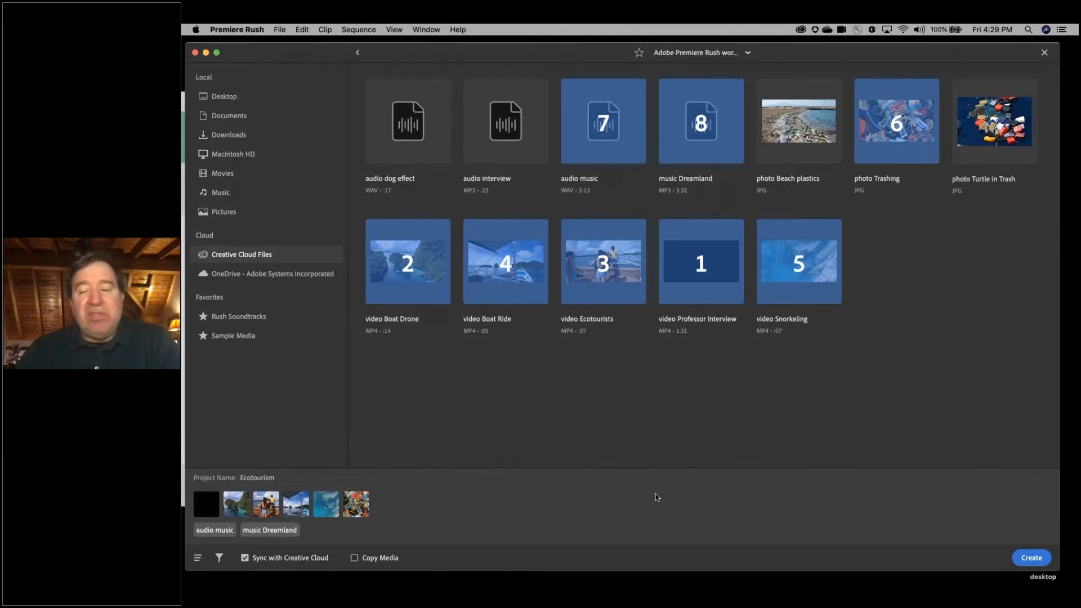
click(1042, 559)
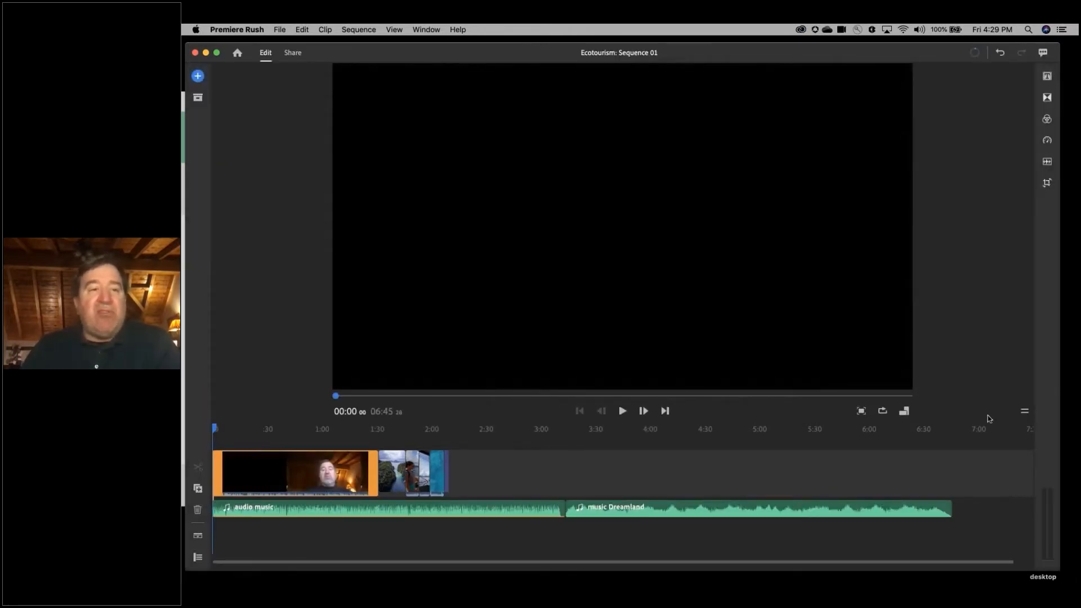
- Scrub through the Professor Interview clip on the timeline to preview its footage
click(317, 441)
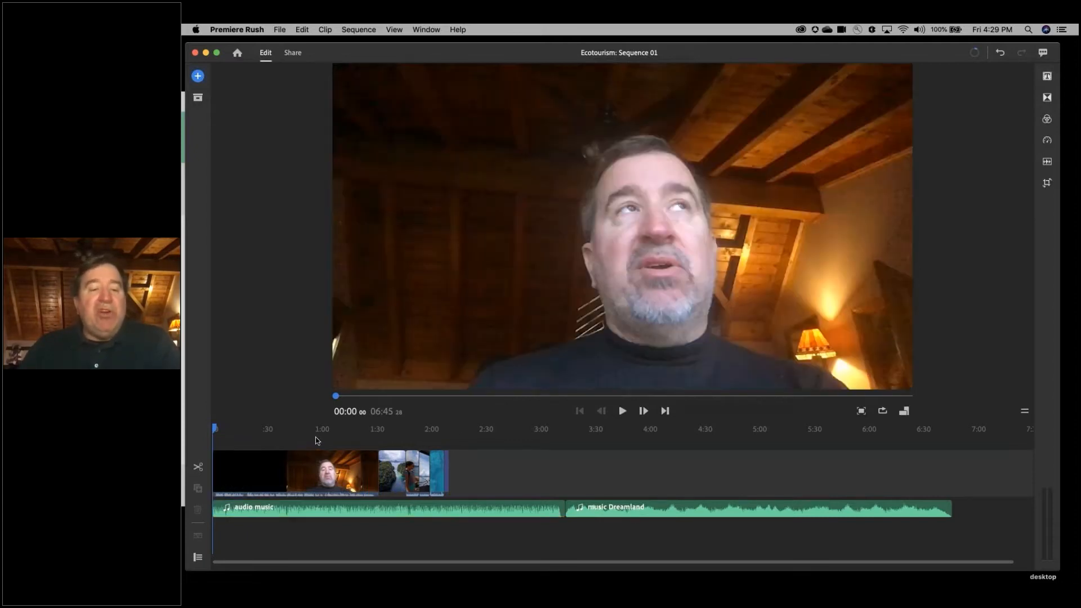
click(319, 441)
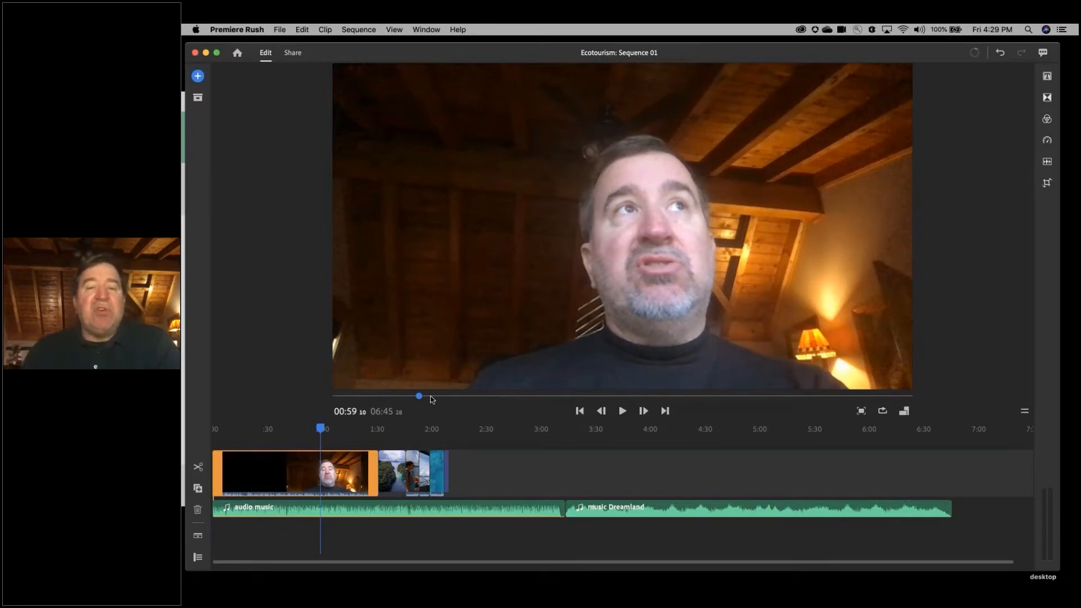
click(432, 396)
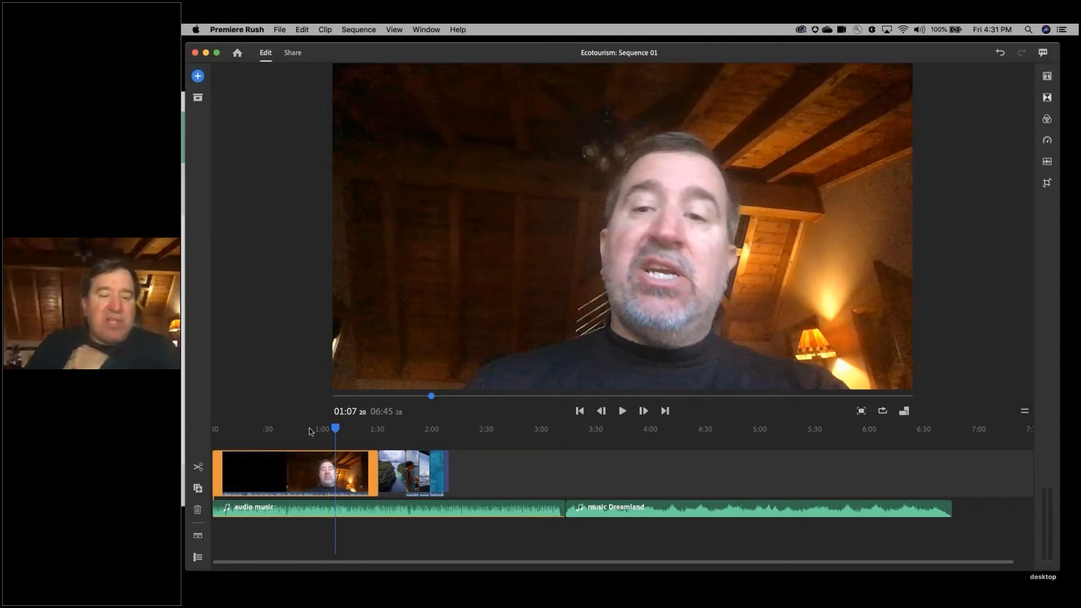
drag(309, 429, 297, 430)
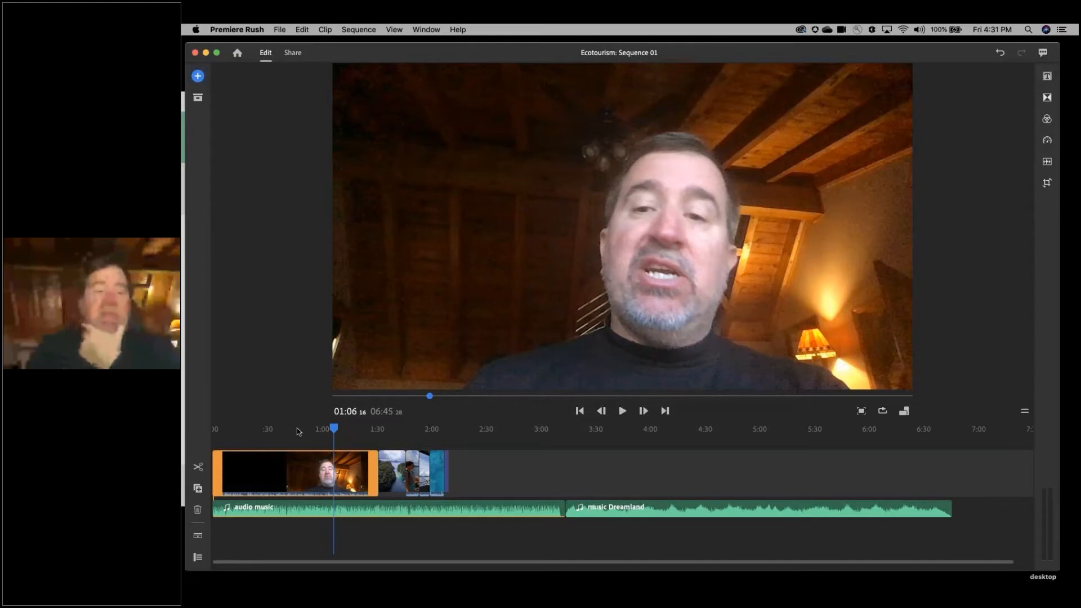
drag(296, 428, 278, 429)
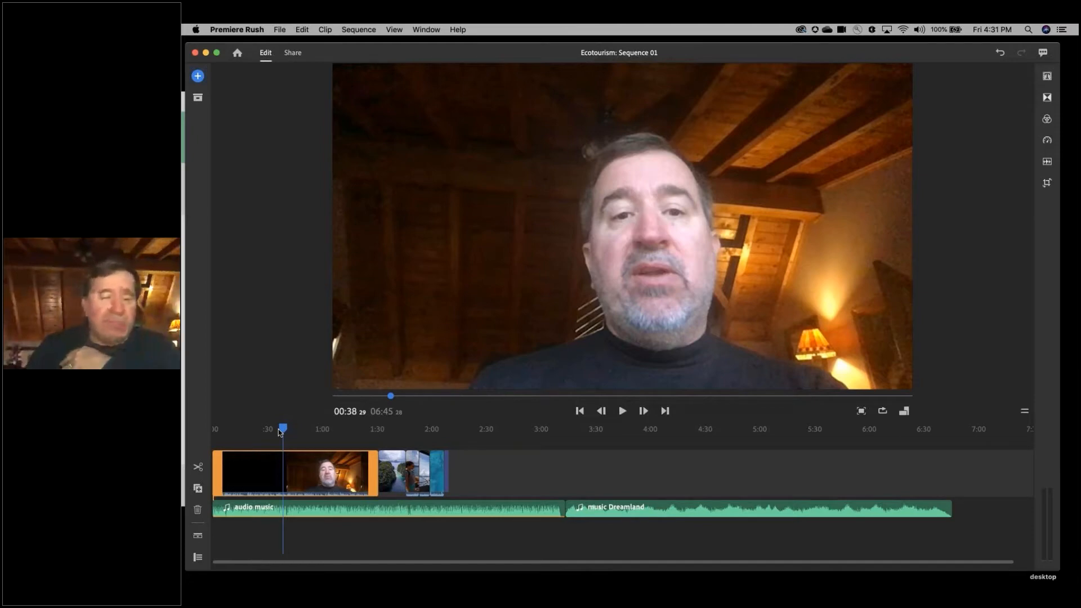
- Play the interview clip from the start of the sequence, with the track controls shown and the music track muted
drag(281, 430, 206, 451)
key(equal)
key(equal)
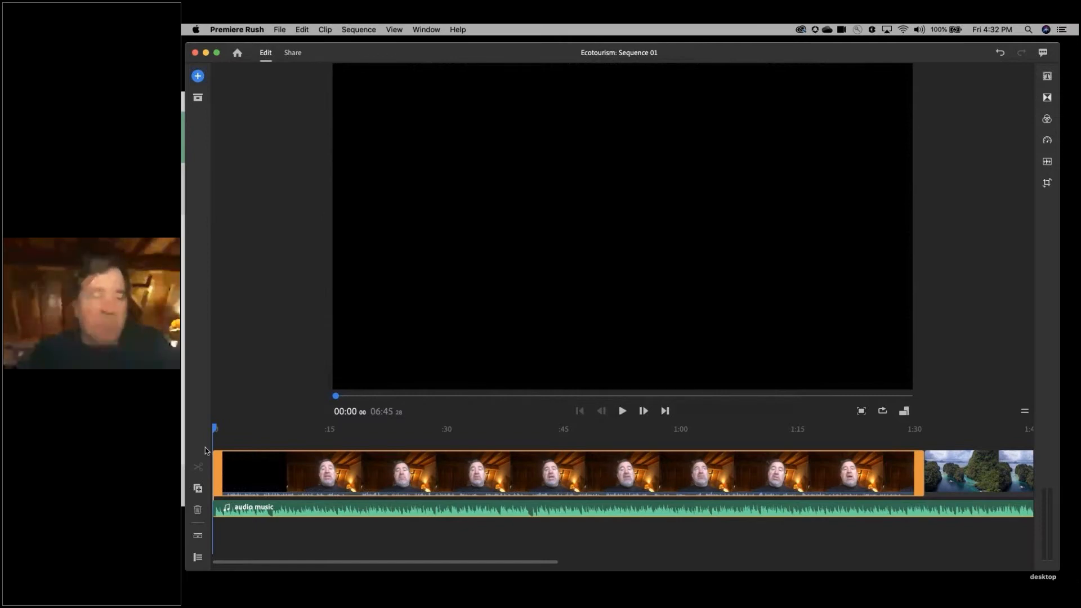
key(space)
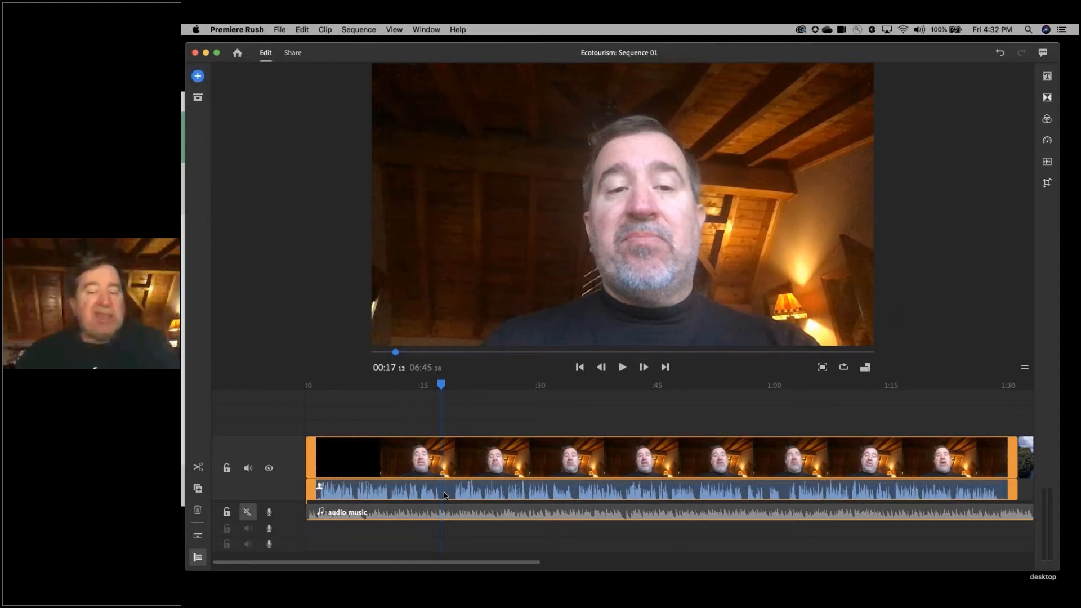
- Place the playhead at 00:18:07 and trim the start of the interview clip to it
drag(445, 385, 453, 387)
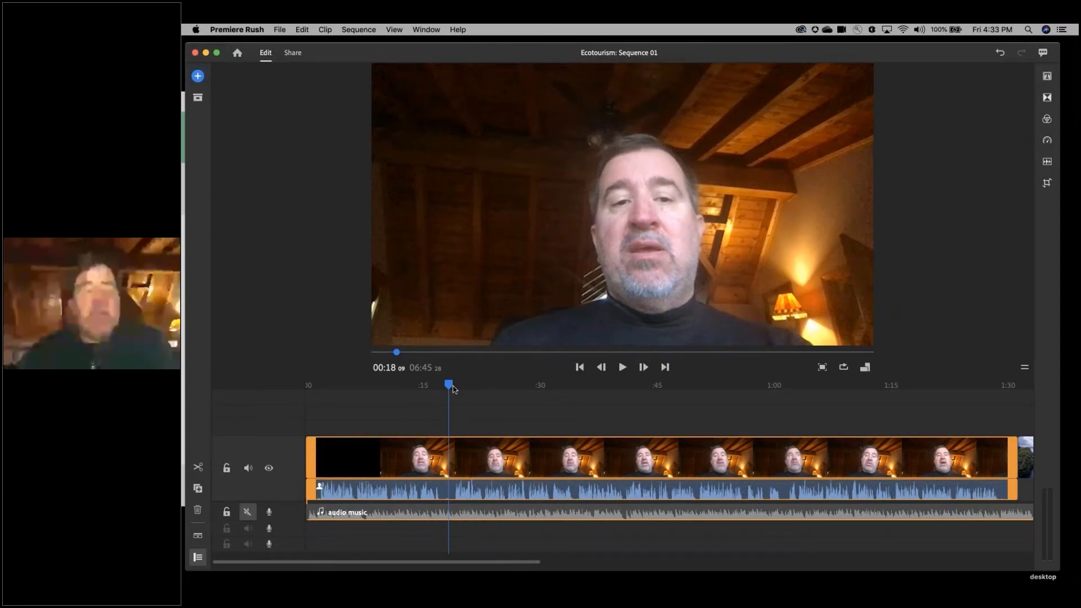
drag(452, 386, 450, 388)
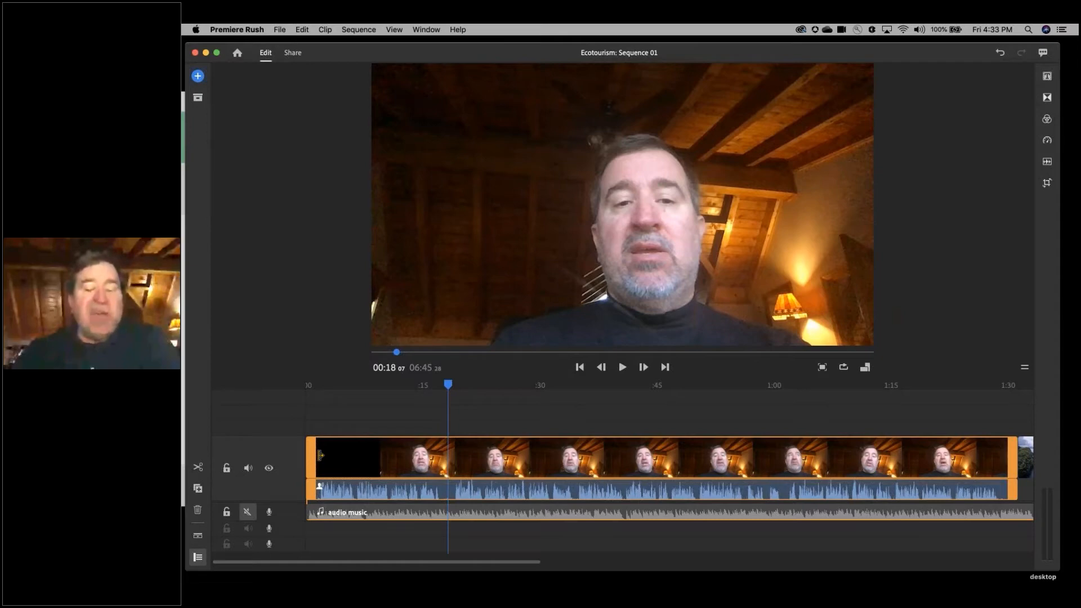
drag(321, 456, 323, 455)
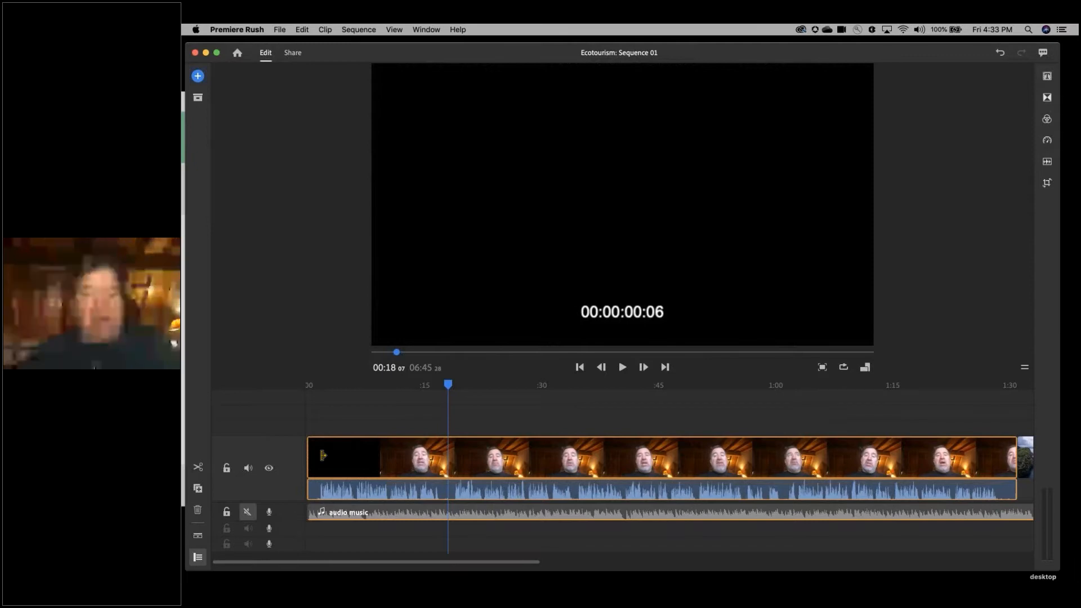
drag(323, 455, 452, 457)
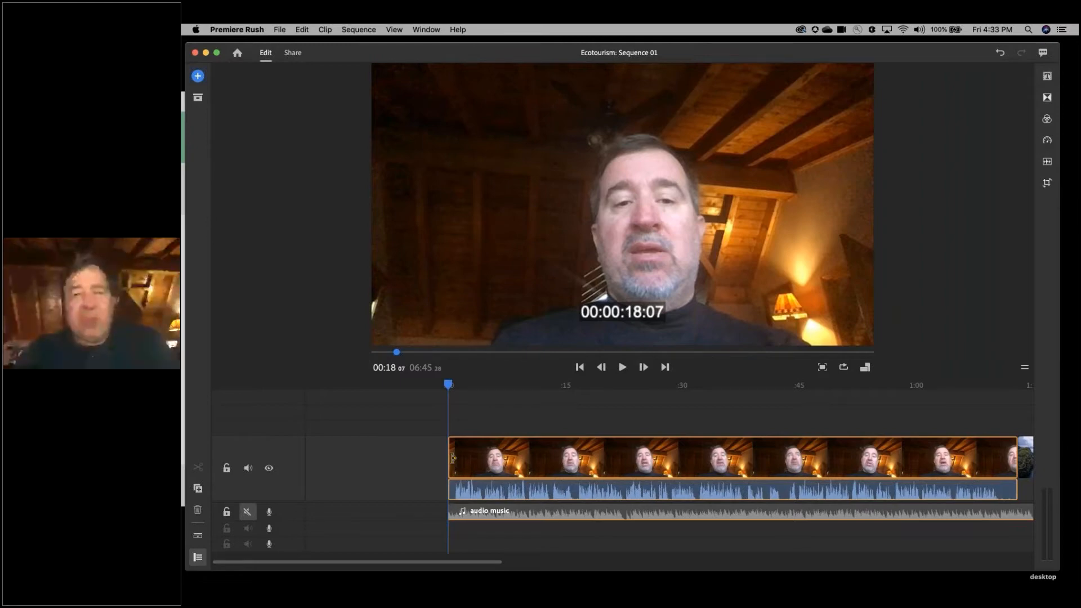
drag(453, 457, 454, 458)
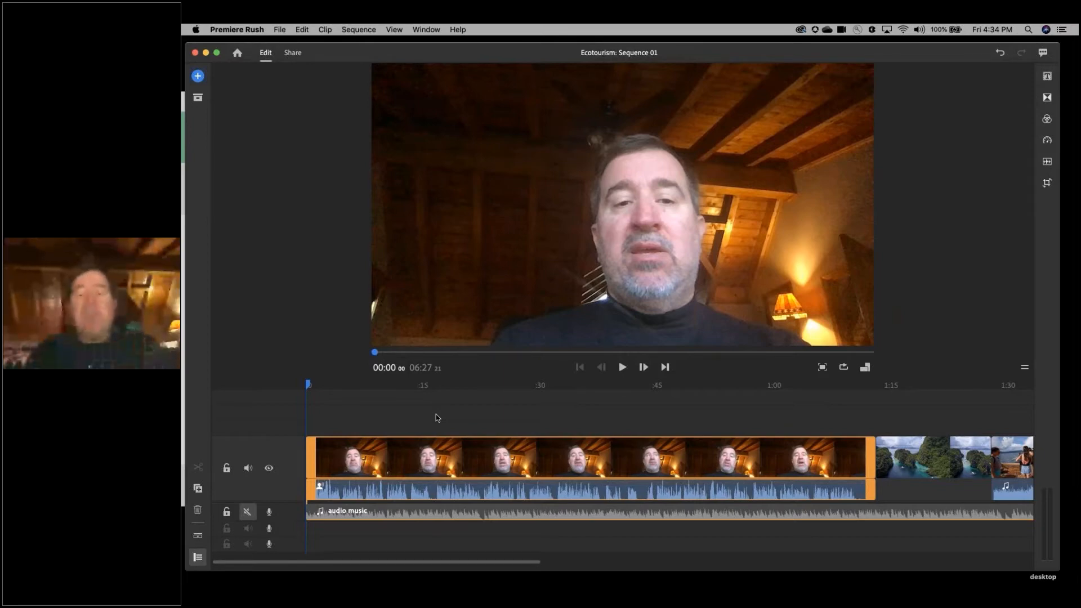
- Scrub through the middle of the interview clip and over the boat-boarding clip layered above it to preview the footage
click(570, 384)
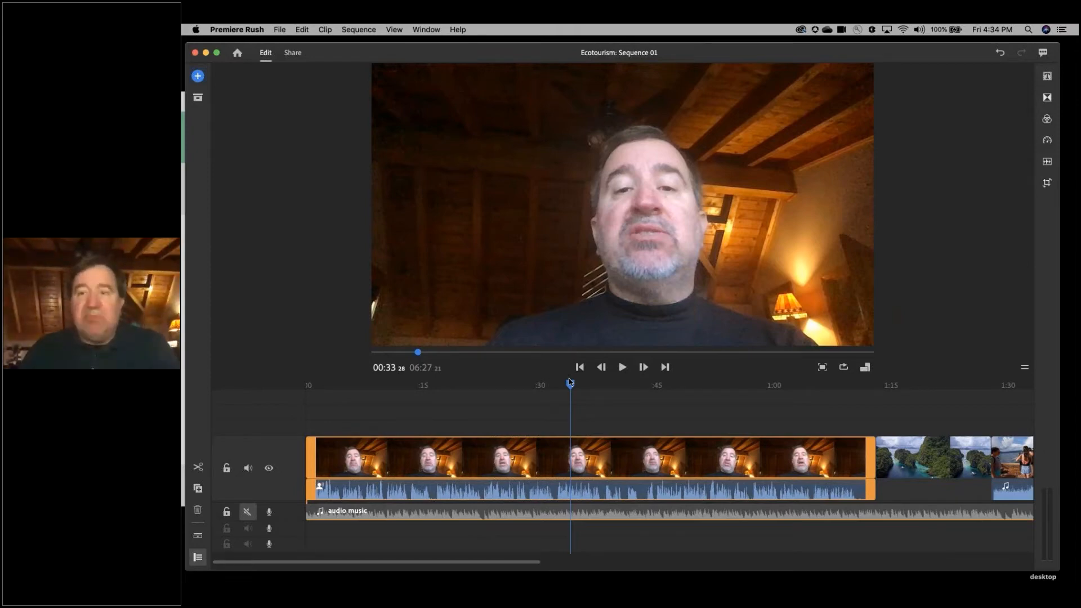
drag(570, 383, 678, 384)
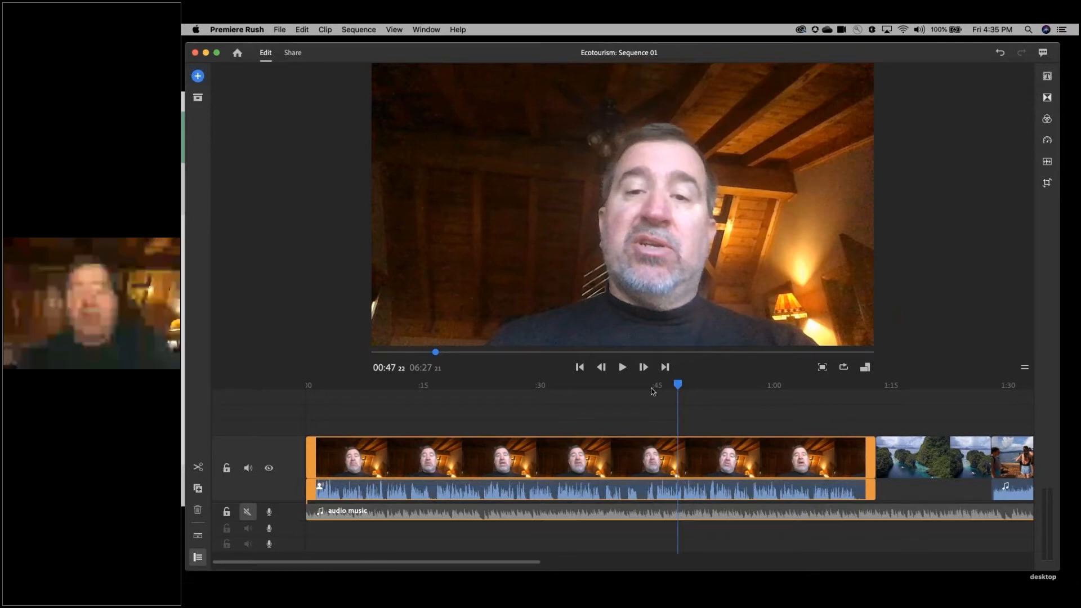
drag(651, 388, 641, 390)
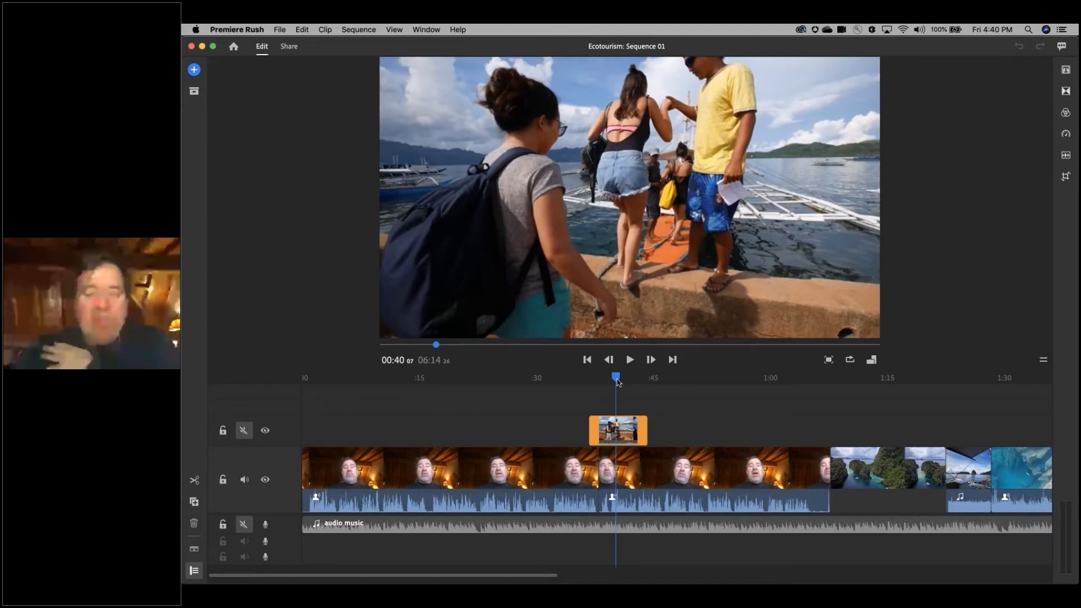
drag(618, 382, 619, 379)
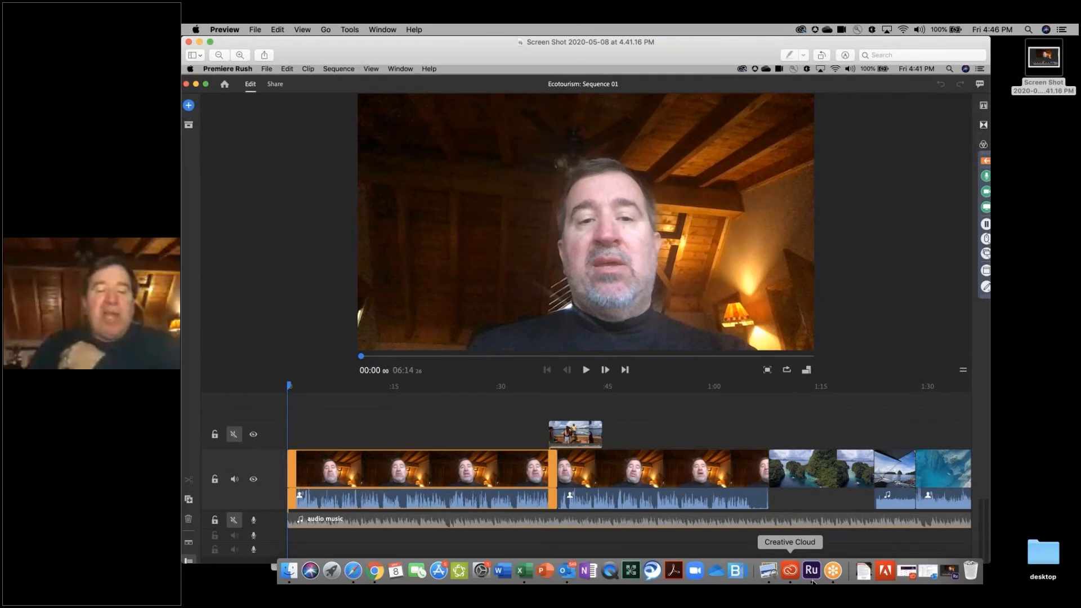
- Switch from Preview back to Premiere Rush and hide the audio settings of the music clip
click(813, 575)
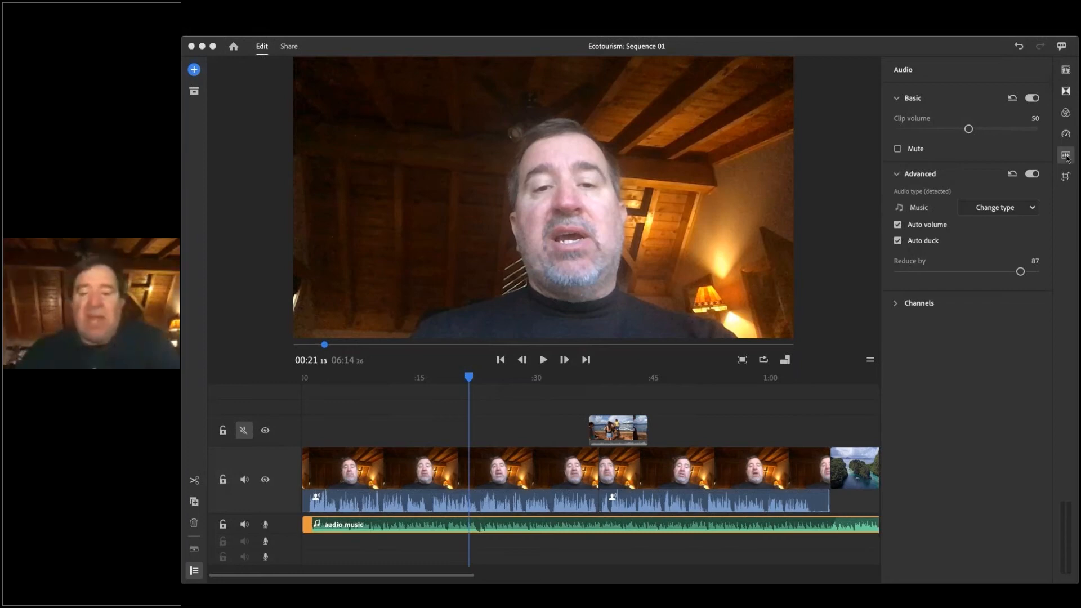
click(1068, 159)
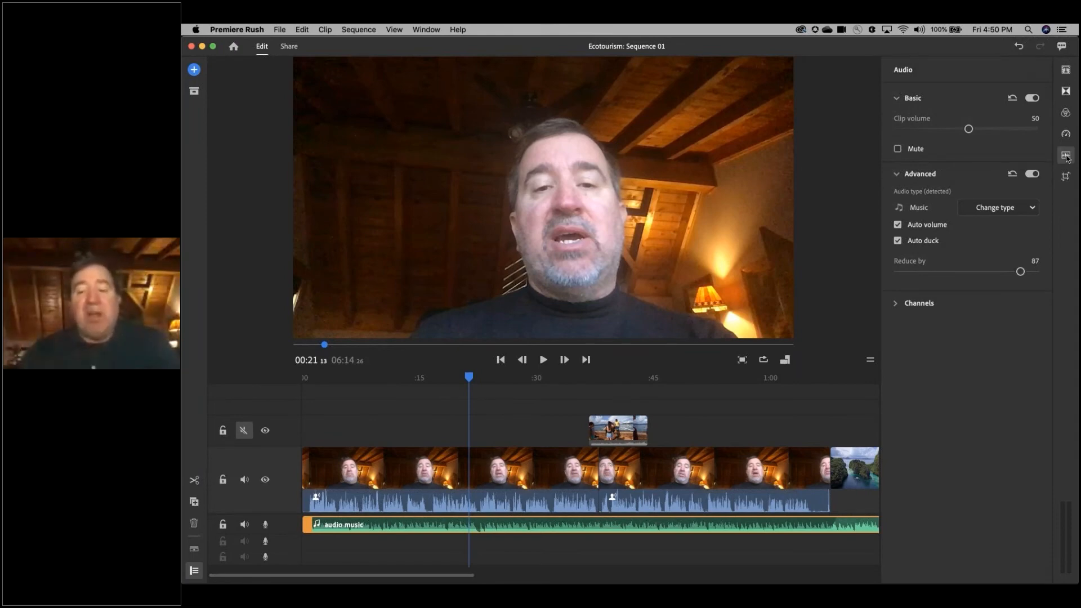
click(1068, 156)
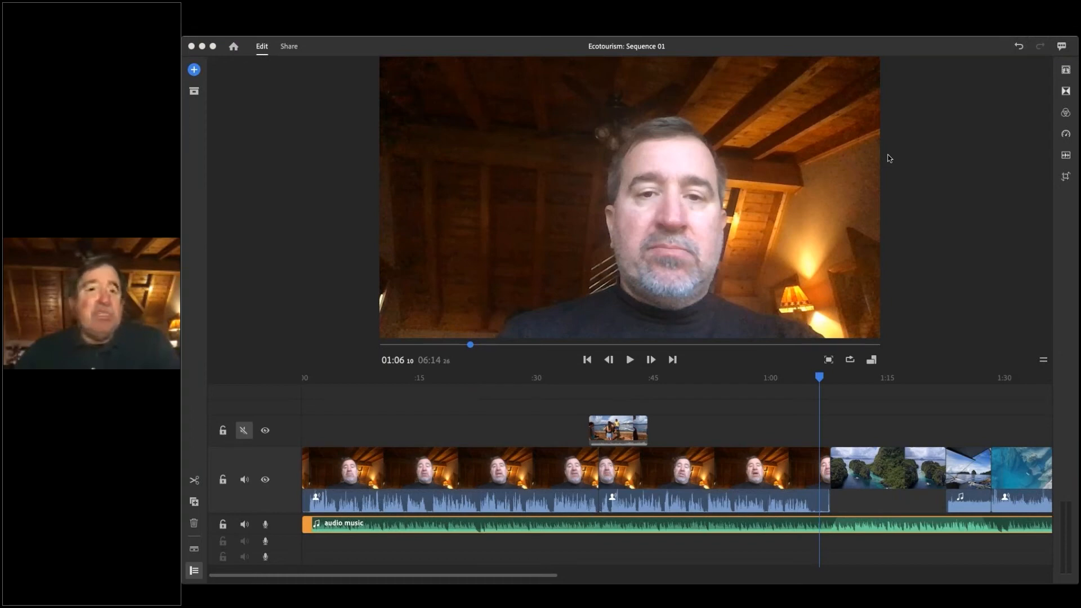
- Mute the music track and record a voiceover of about 4 seconds from 01:06:10 on the empty audio track below it
click(243, 525)
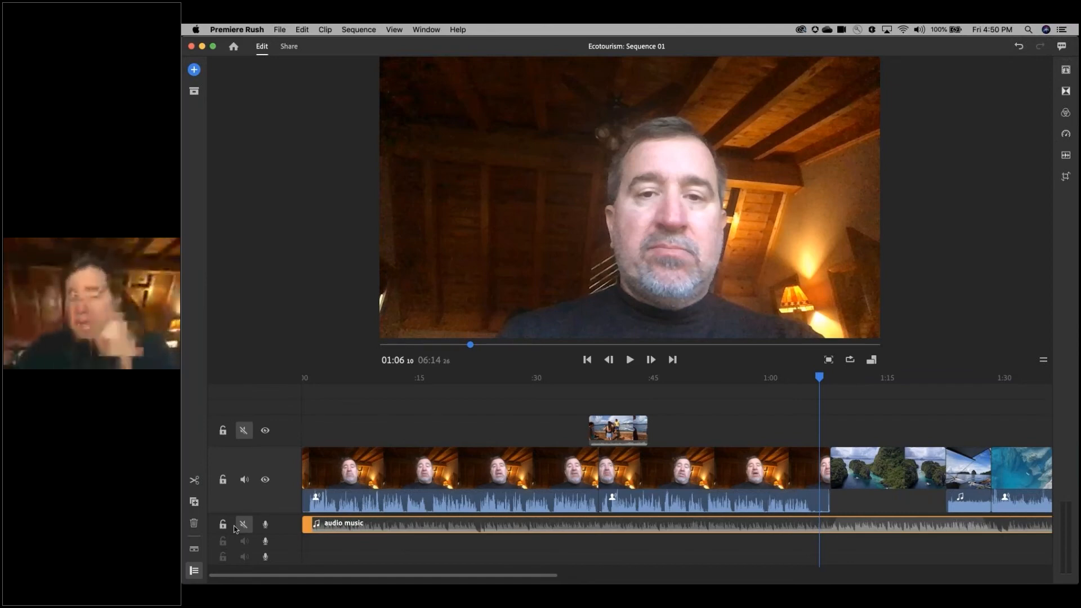
click(193, 69)
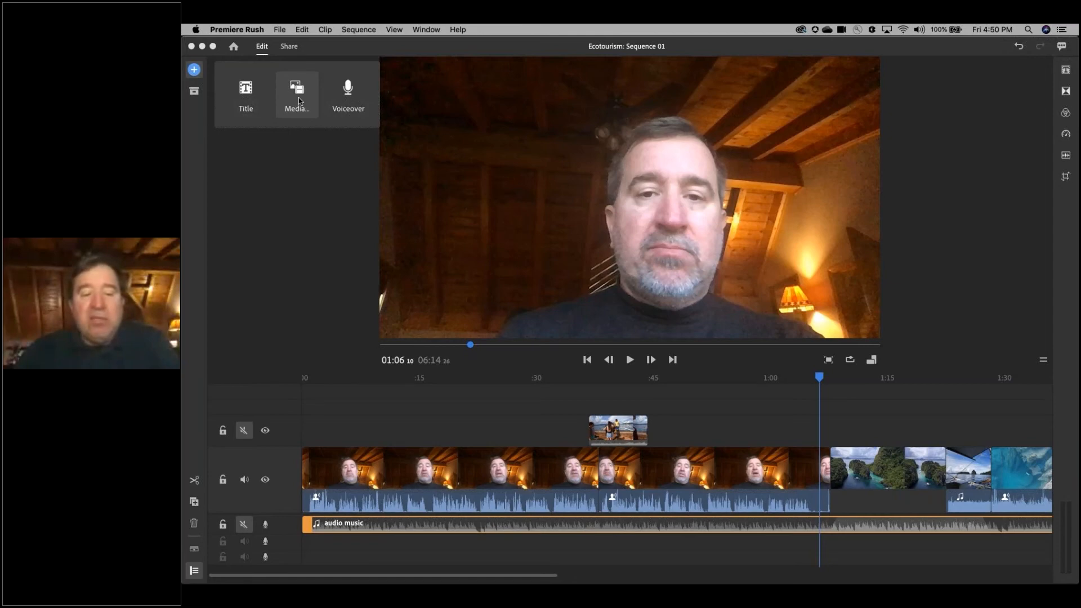
click(348, 97)
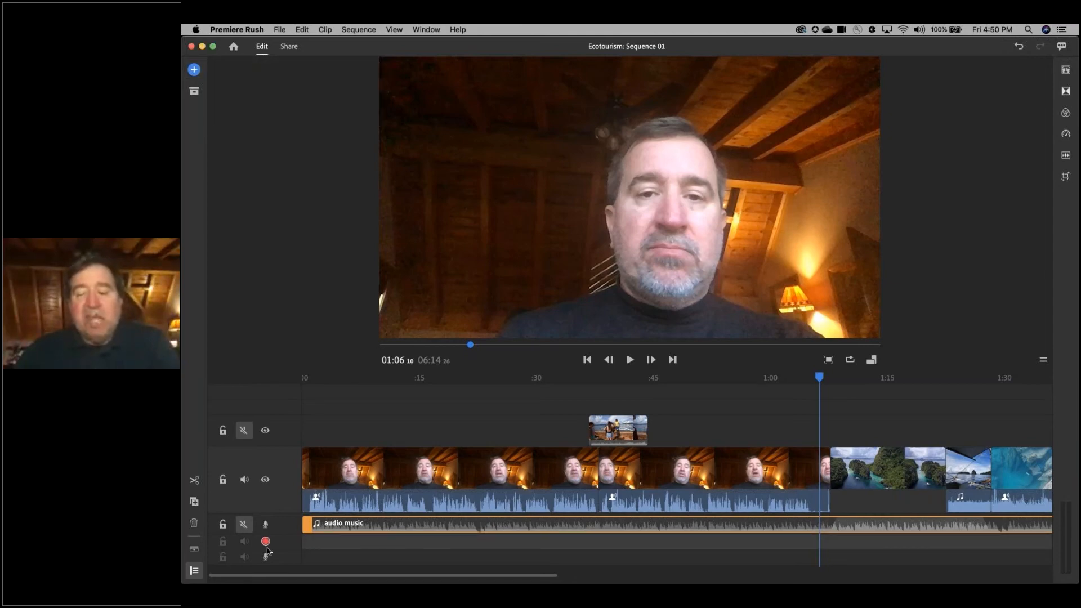
click(266, 542)
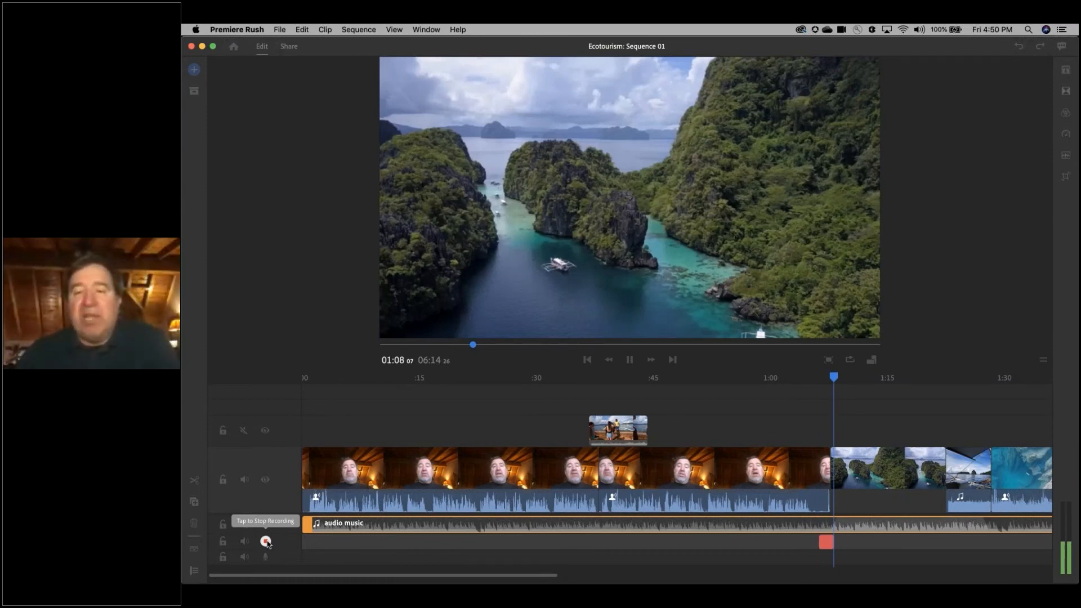
click(266, 542)
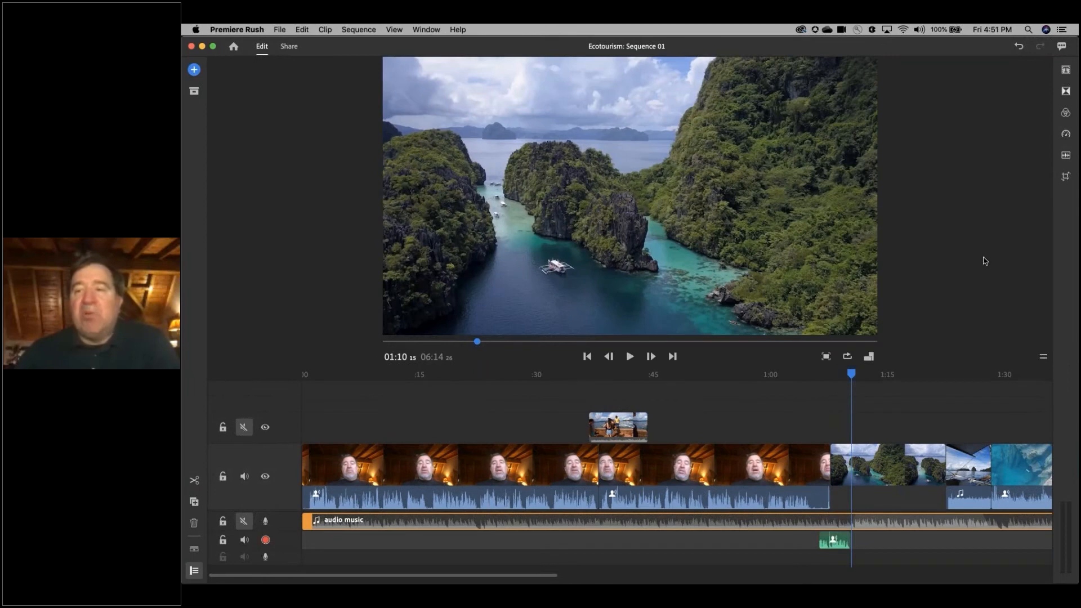